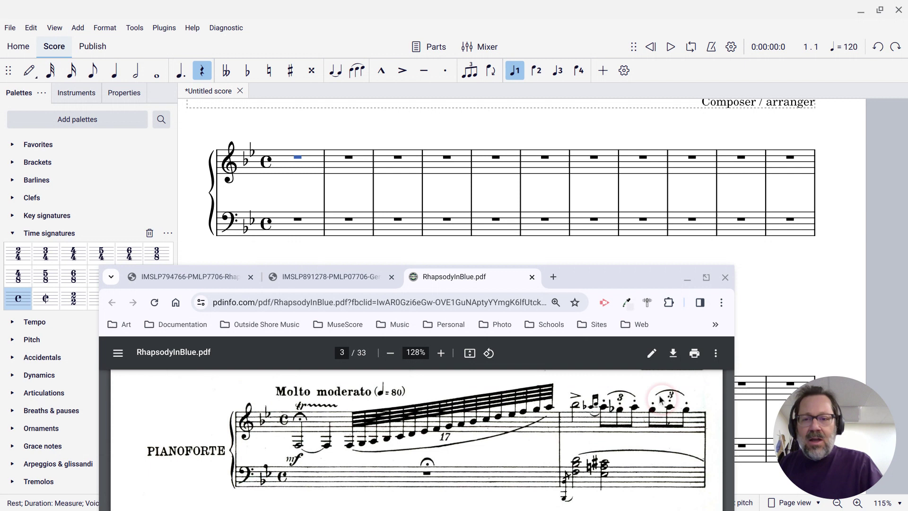
- Open measure 1 with a low F3 half note tied to an F3 quarter note
click(294, 167)
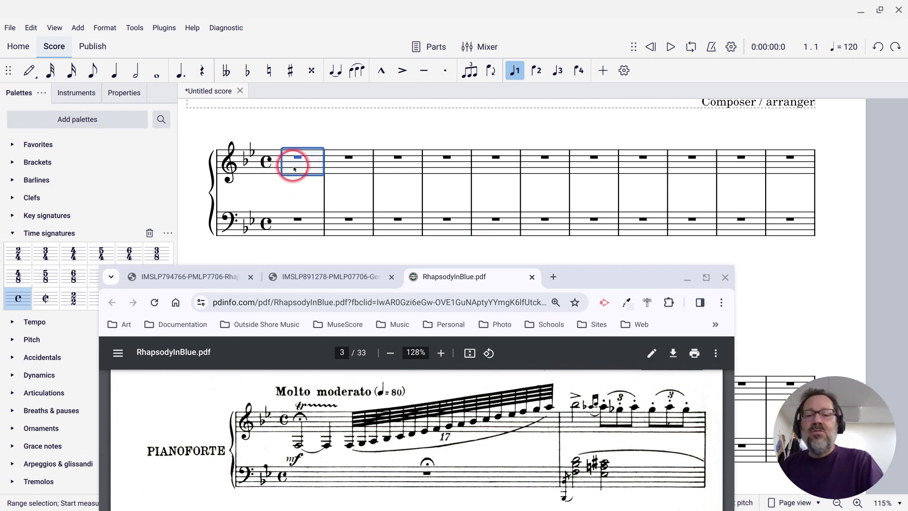
click(26, 76)
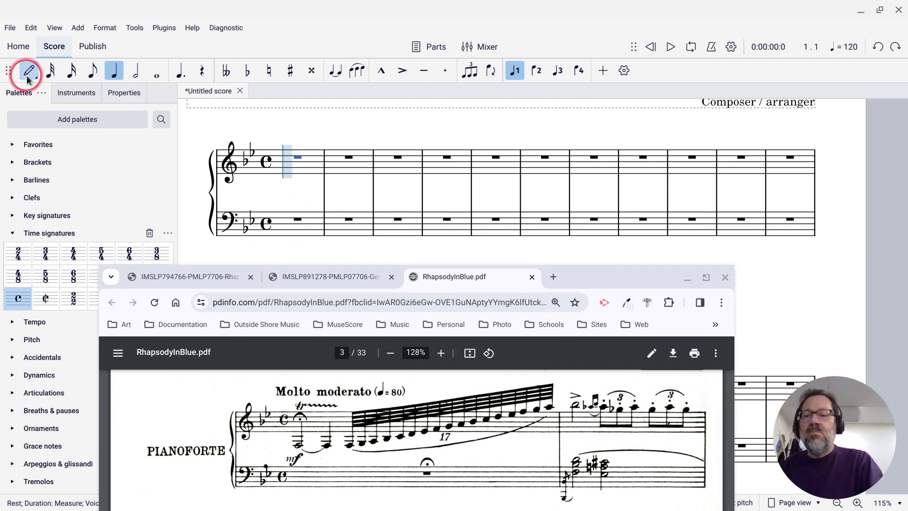
click(134, 77)
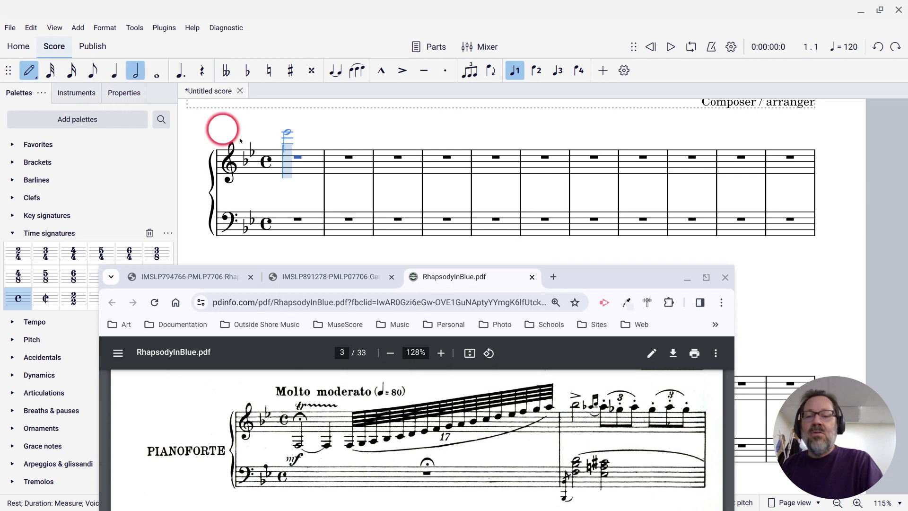
click(288, 191)
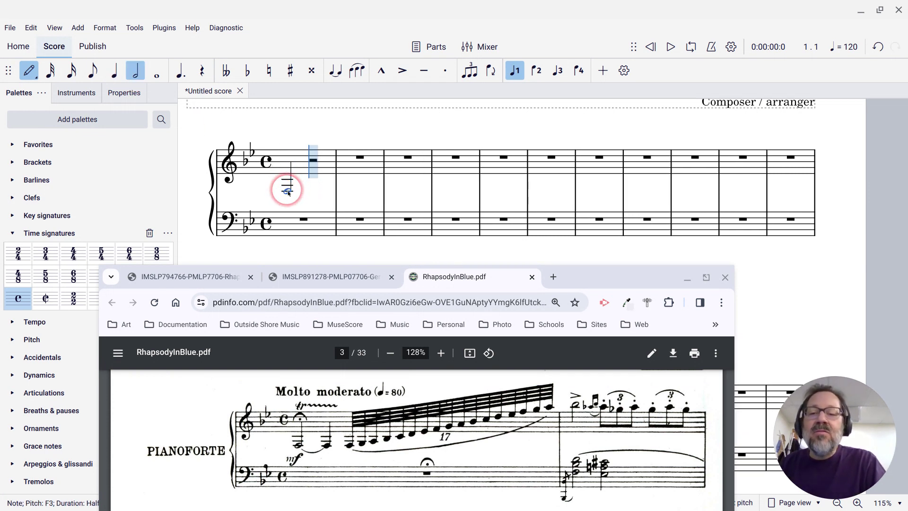
click(228, 93)
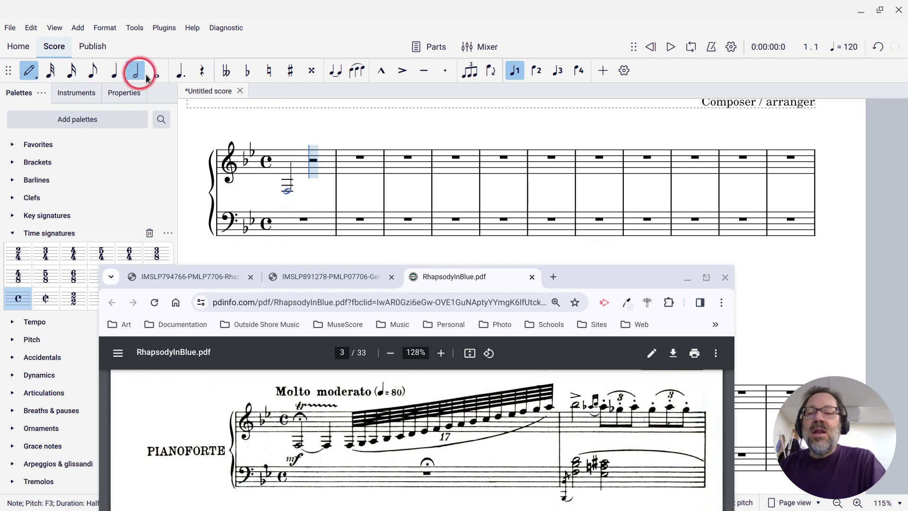
click(114, 75)
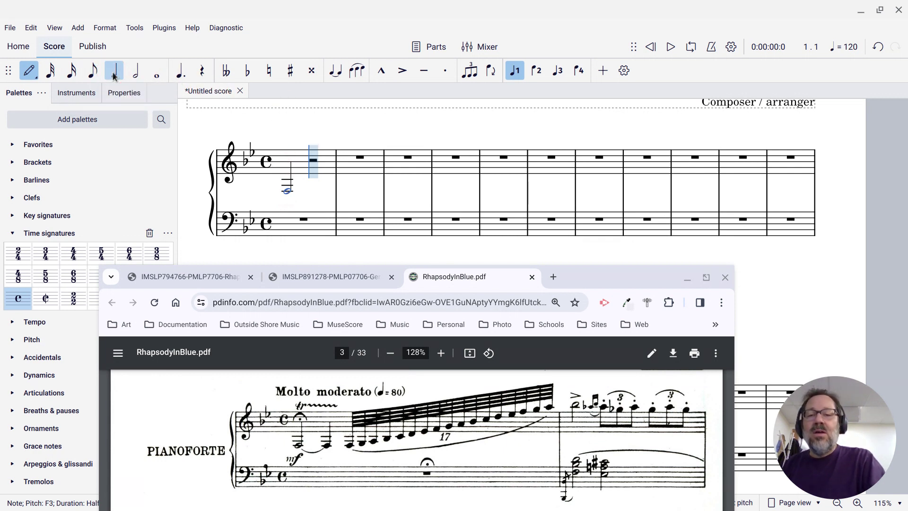
click(334, 72)
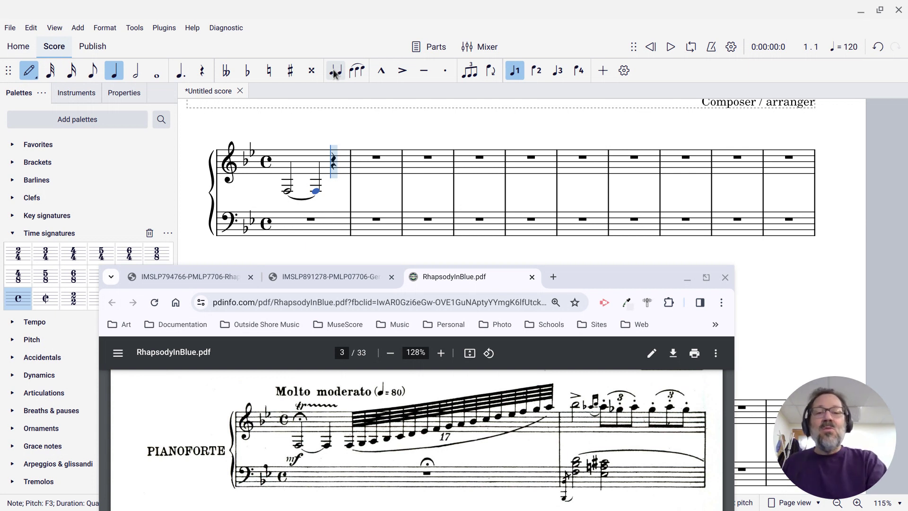
- Open the custom tuplet dialog via the Tuplet dropdown's Other… entry and move it clear of the notes
click(471, 77)
click(470, 77)
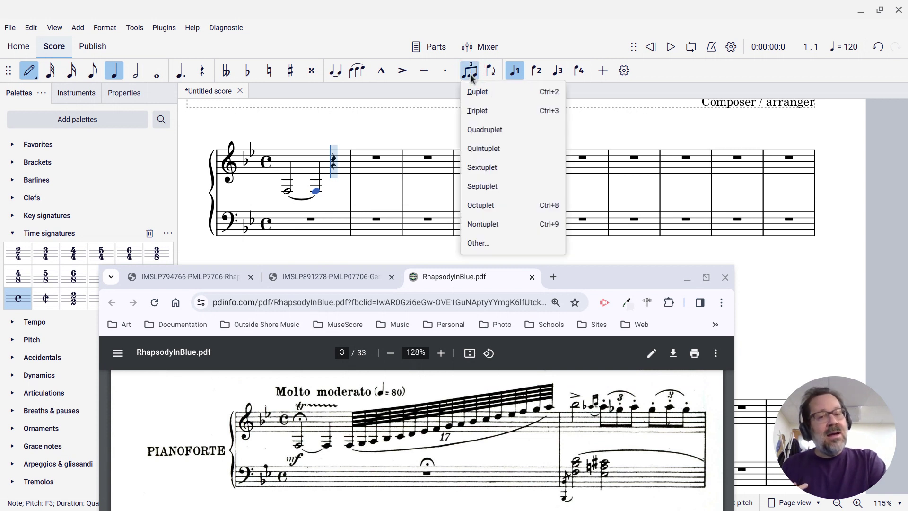
drag(470, 77, 490, 246)
click(491, 246)
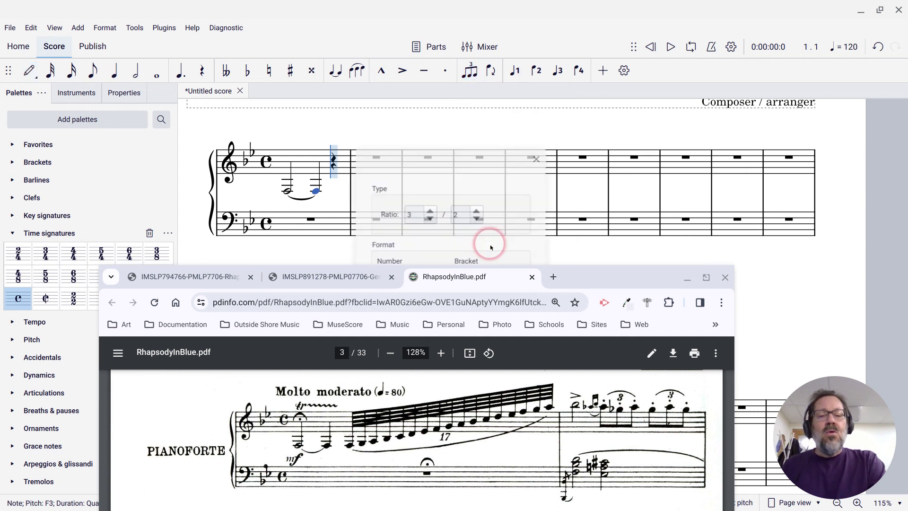
drag(432, 159, 520, 69)
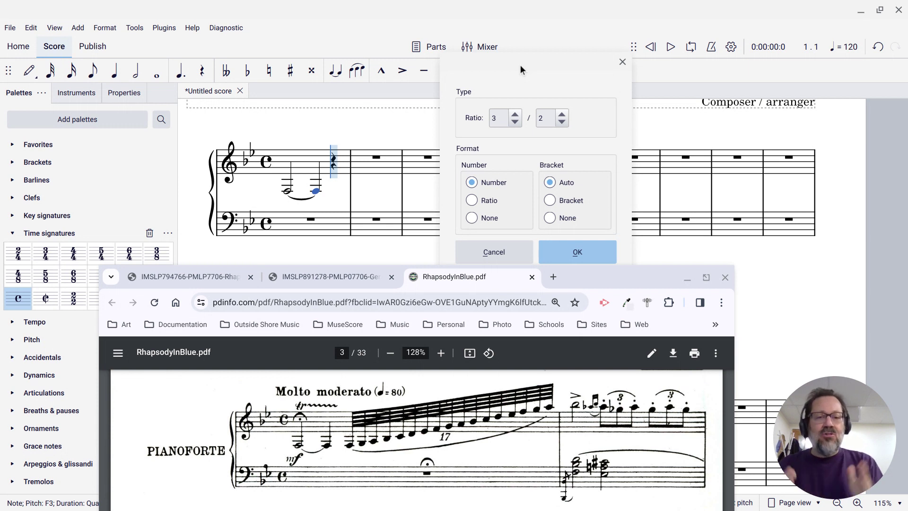
- Change the tuplet ratio's note count from 3 to 17, giving 17:2
click(500, 118)
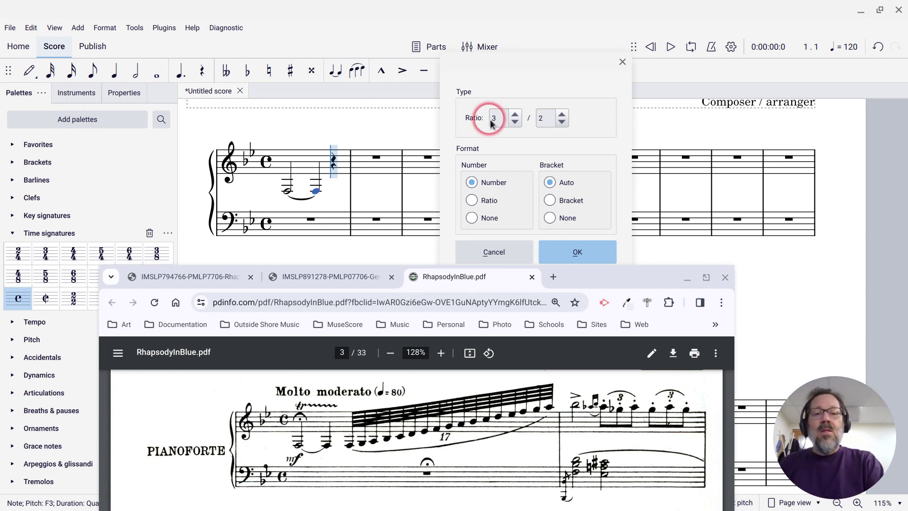
key(BackSpace)
text(17)
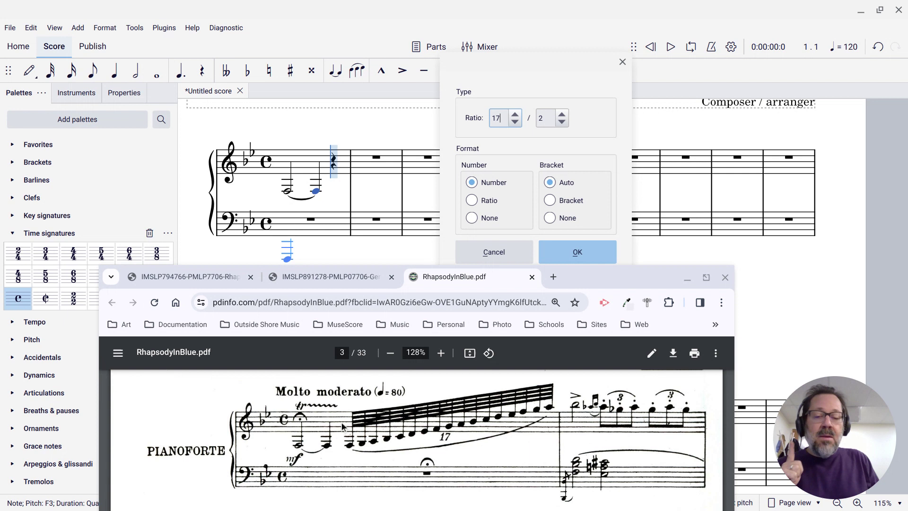
mouse_move(208, 424)
mouse_down()
mouse_move(323, 451)
mouse_move(530, 423)
mouse_up()
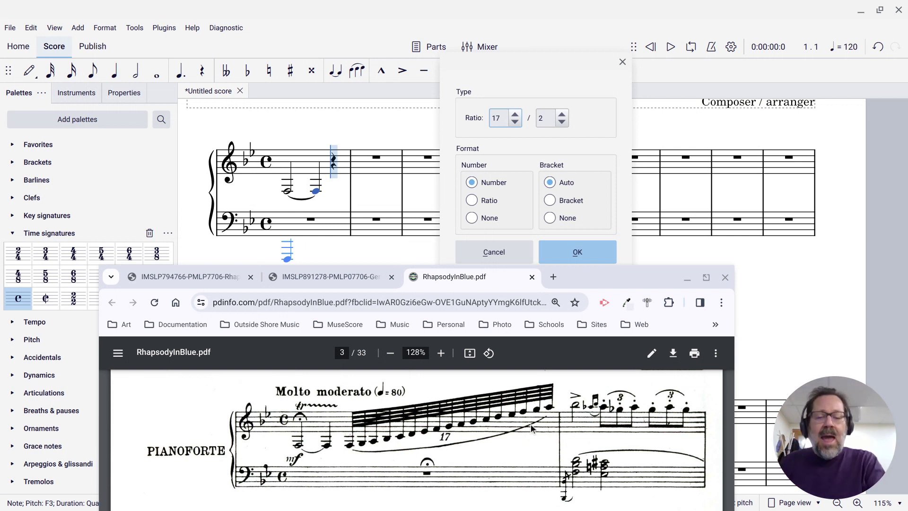
mouse_move(532, 429)
mouse_down()
mouse_move(524, 389)
mouse_move(537, 396)
mouse_move(532, 417)
mouse_move(531, 398)
mouse_up()
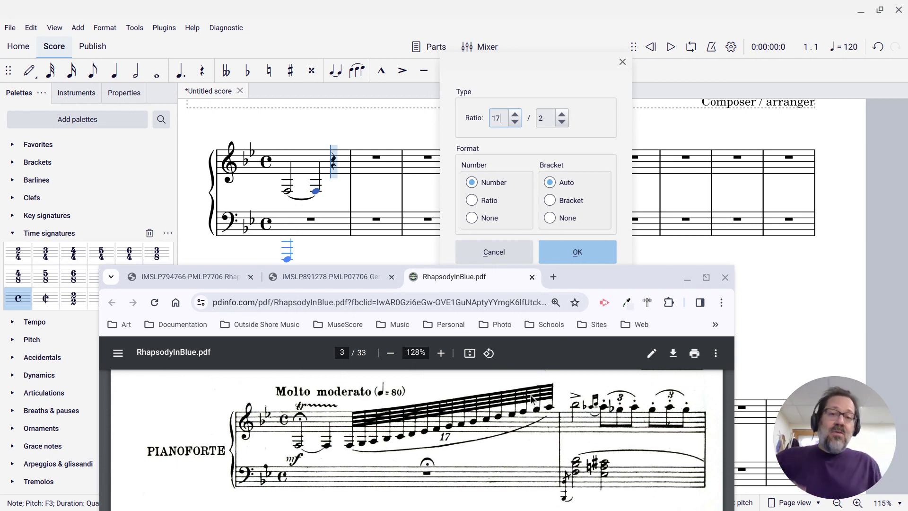
- Set the ratio to 17:16 and confirm, filling the last beat with seventeen tuplet rests
click(544, 120)
key(BackSpace)
text(1)
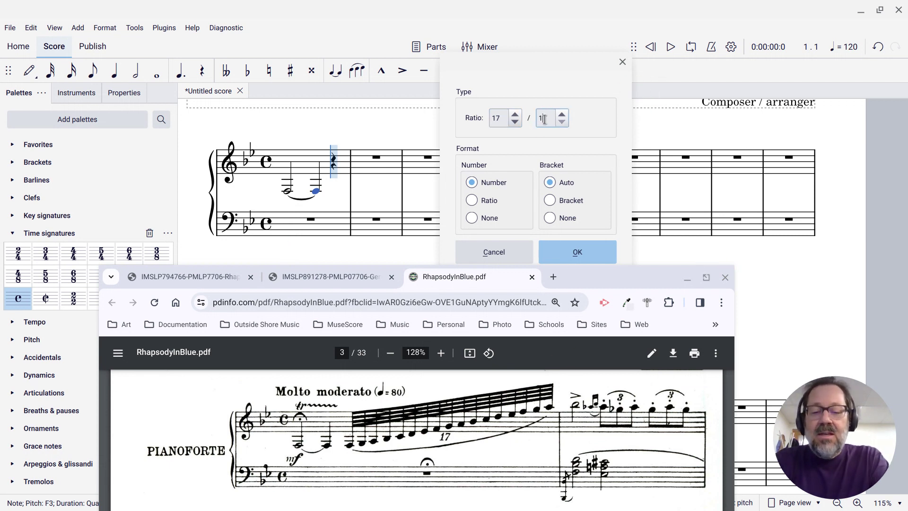
text(6)
click(577, 253)
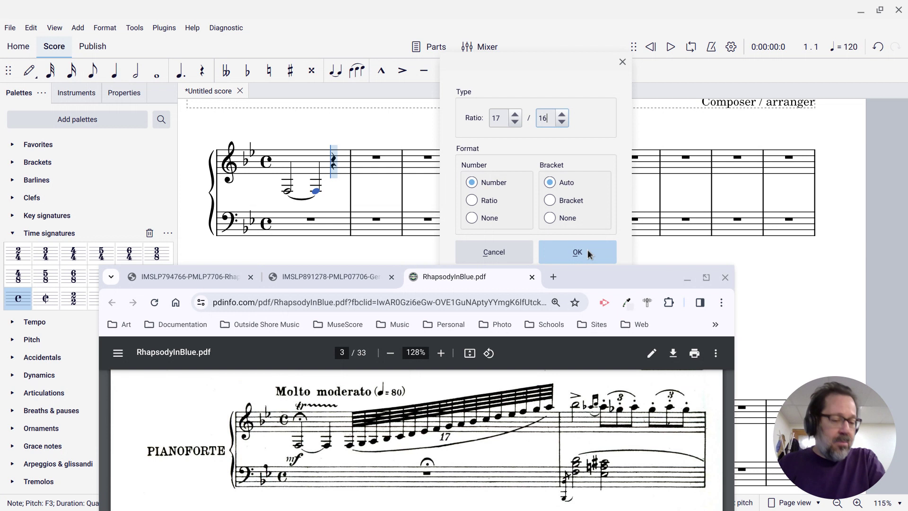
click(587, 249)
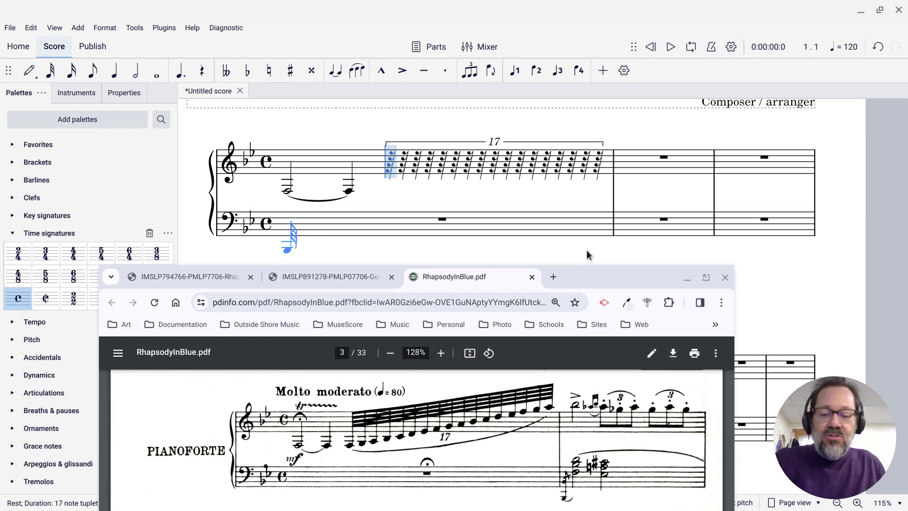
- Enter the run's first nine notes: G3, G3, A3, B♭3, C4, D4, E♭4, F4, G4
key(n)
key(g)
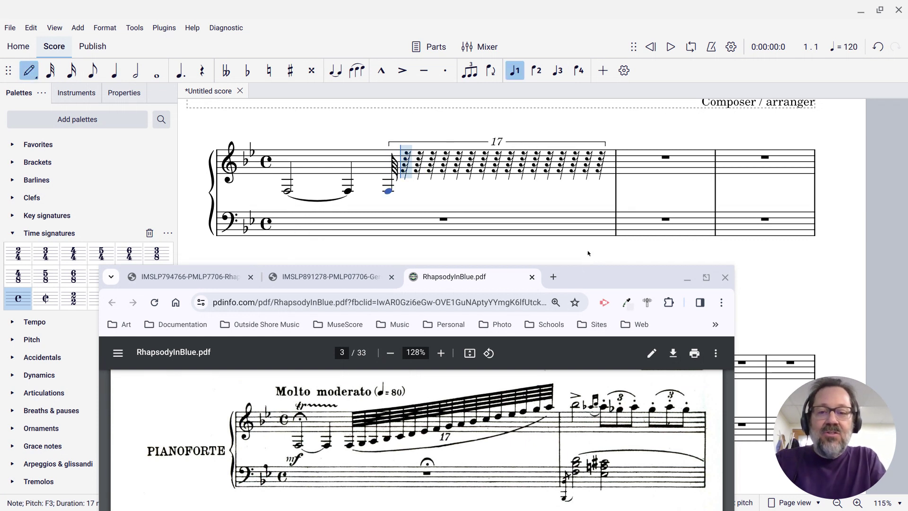
key(g)
key(a)
key(b)
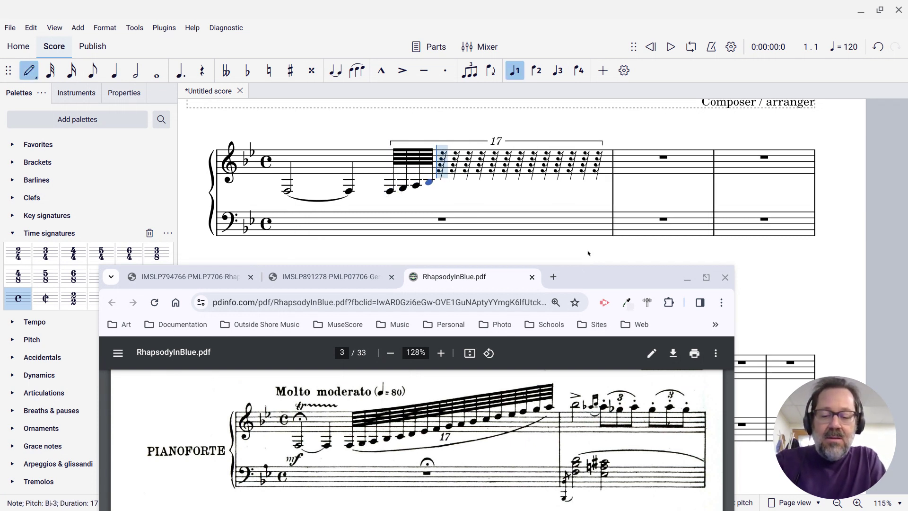
key(c)
key(d)
key(e)
key(f)
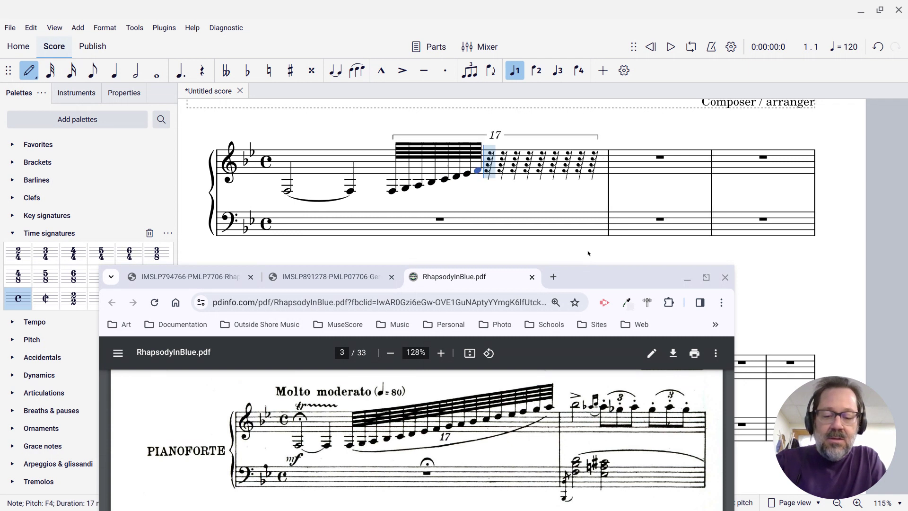
key(g)
- Finish the run A4 through A5, then open measure 2 with a B♭5 half note
key(a)
key(b)
key(c)
key(d)
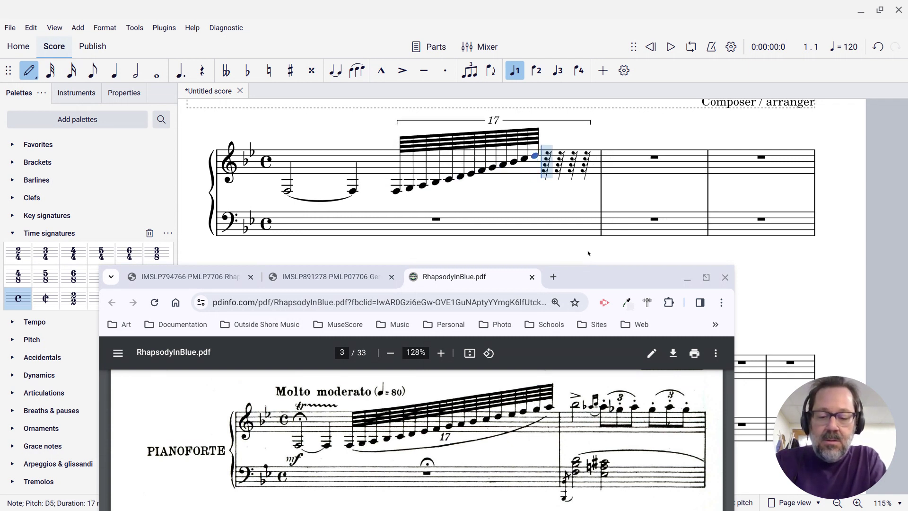
key(e)
key(f)
key(g)
key(a)
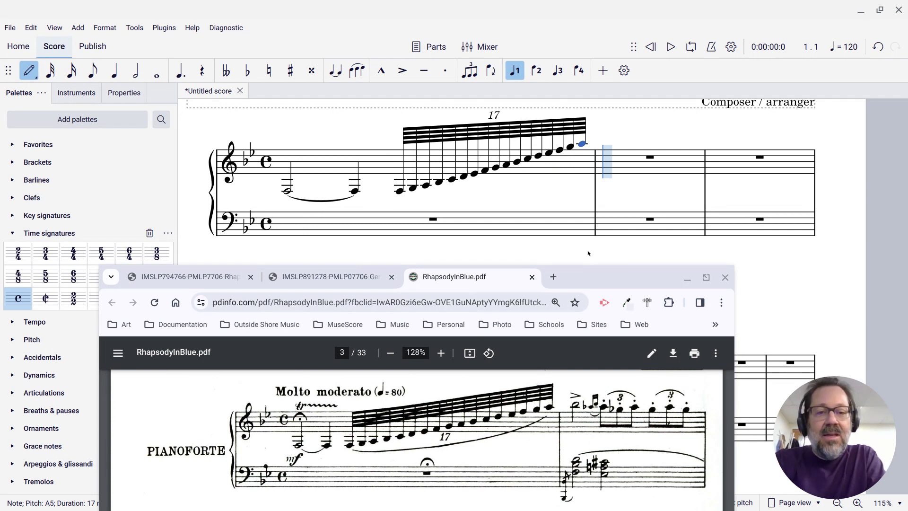
key(6)
key(b)
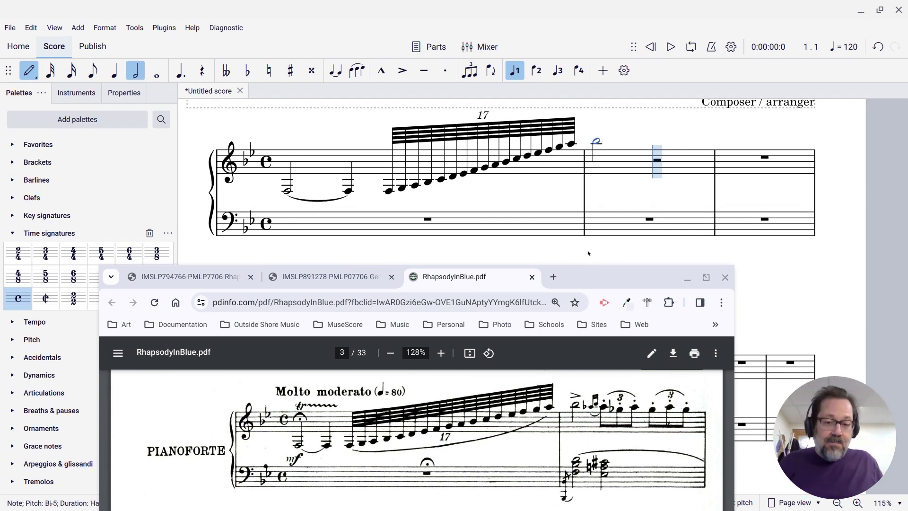